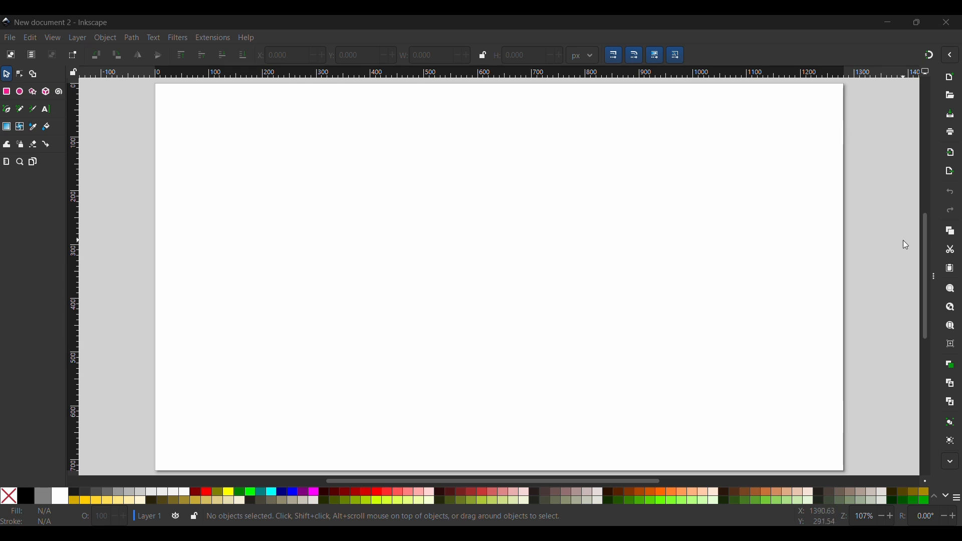
click(8, 39)
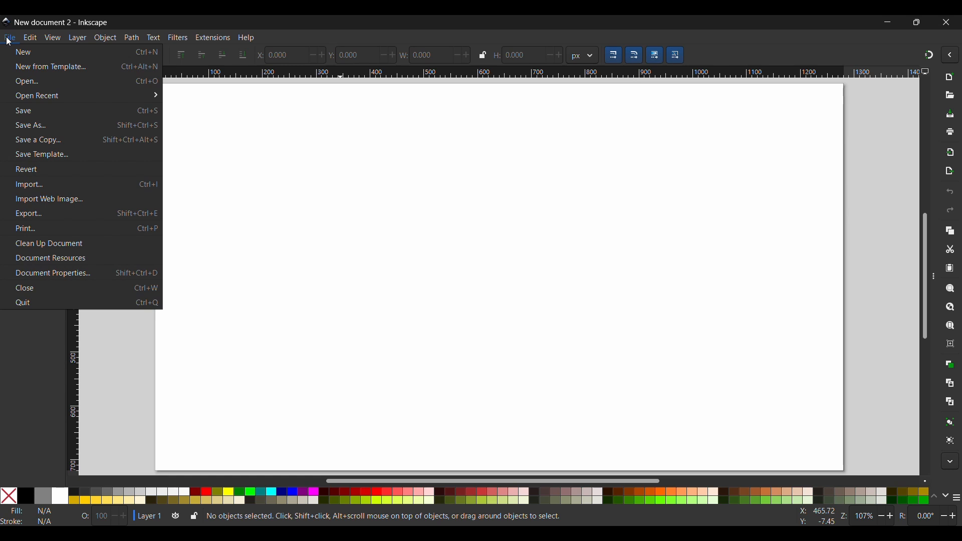
click(9, 40)
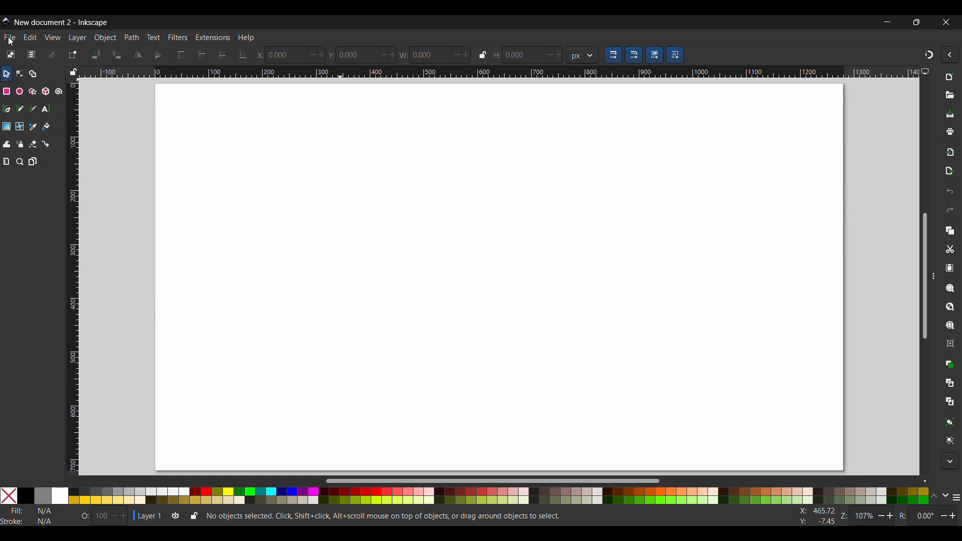
click(244, 41)
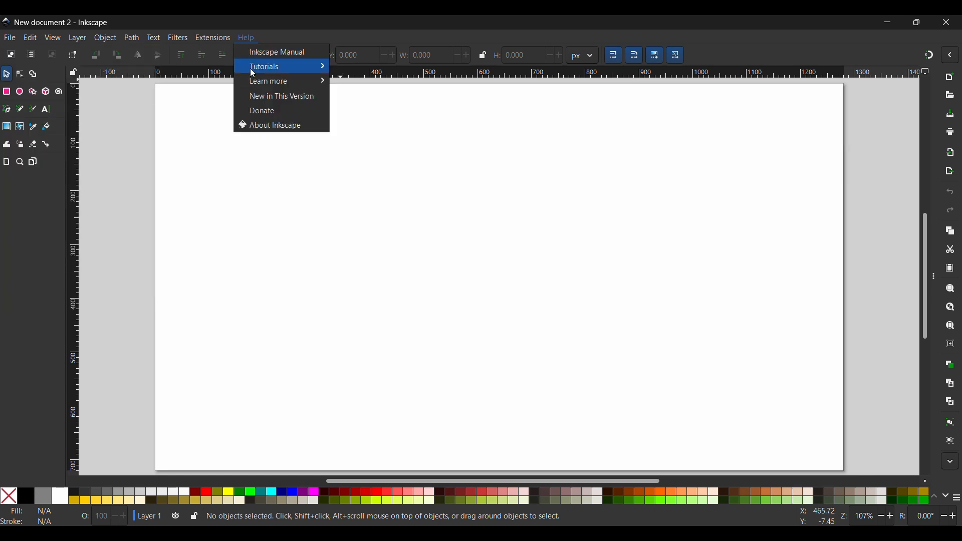
click(262, 125)
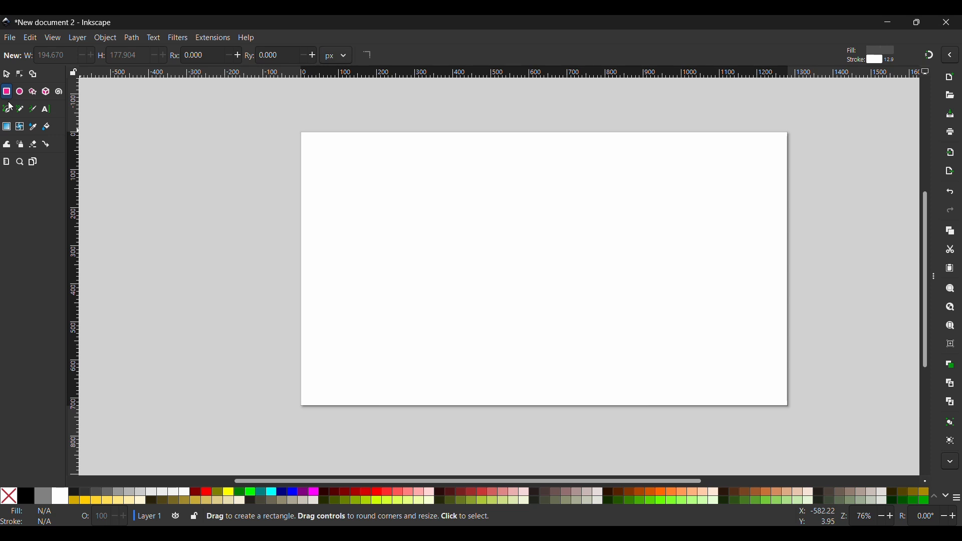
click(7, 75)
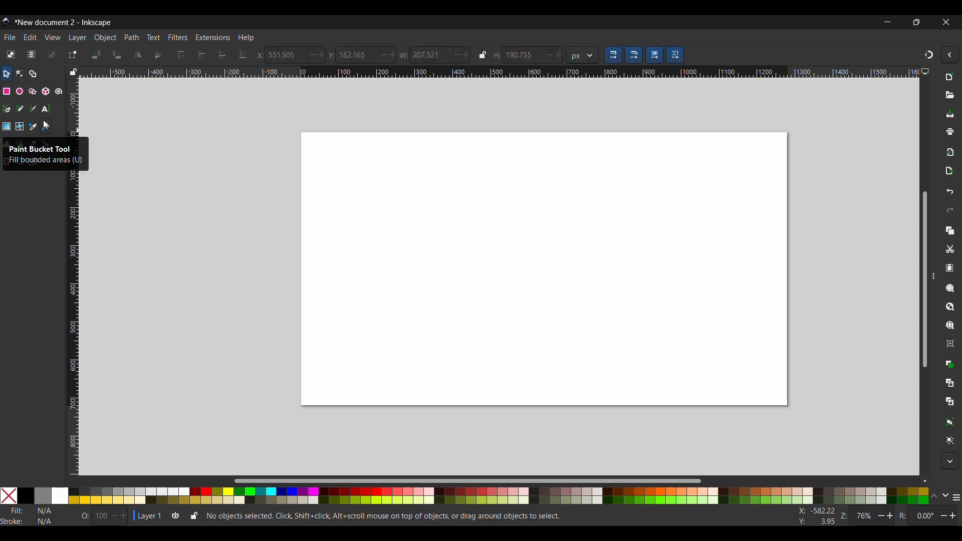
Step: Draw a vertical rectangle about 58 by 157 px on the page and fully round its ends with a radius of about 29 px
click(7, 92)
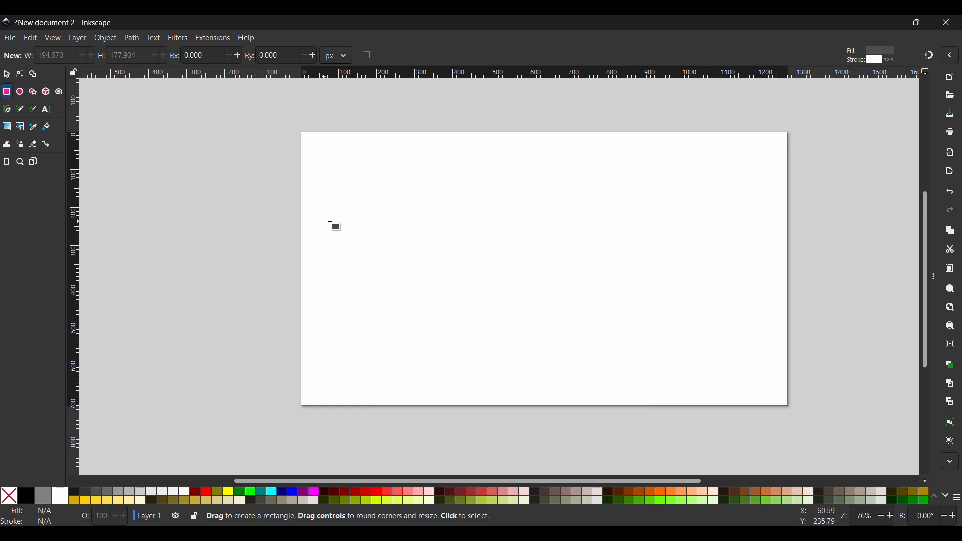
drag(395, 180, 419, 239)
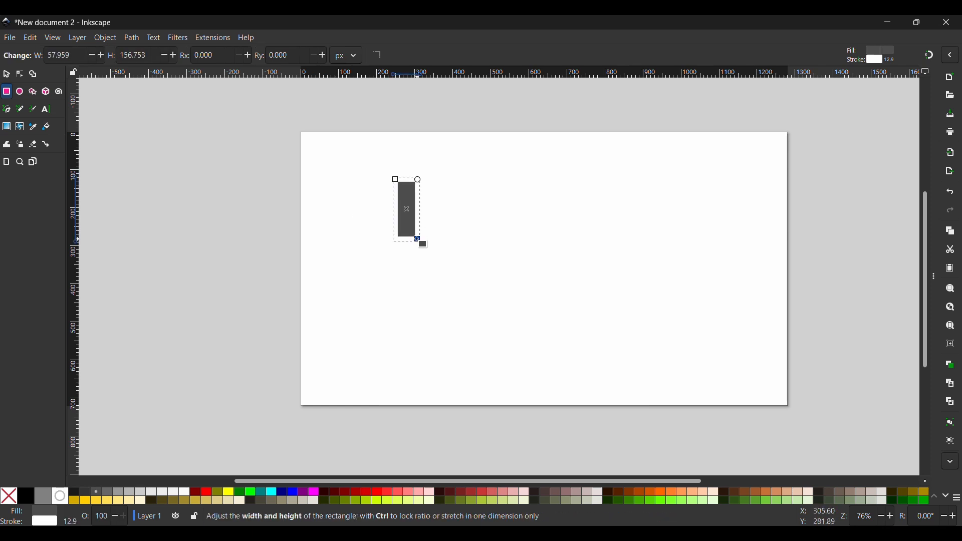
drag(417, 179, 417, 189)
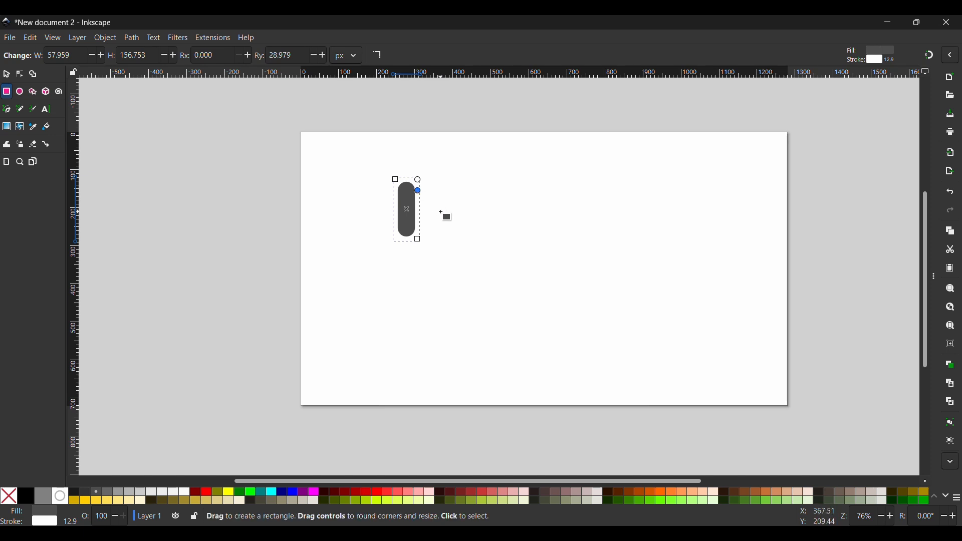
Step: Group the two vertically opposed grey bars and rotate copies around their shared centre in 45° increments to form an eight-bar loading ring
drag(315, 142, 376, 320)
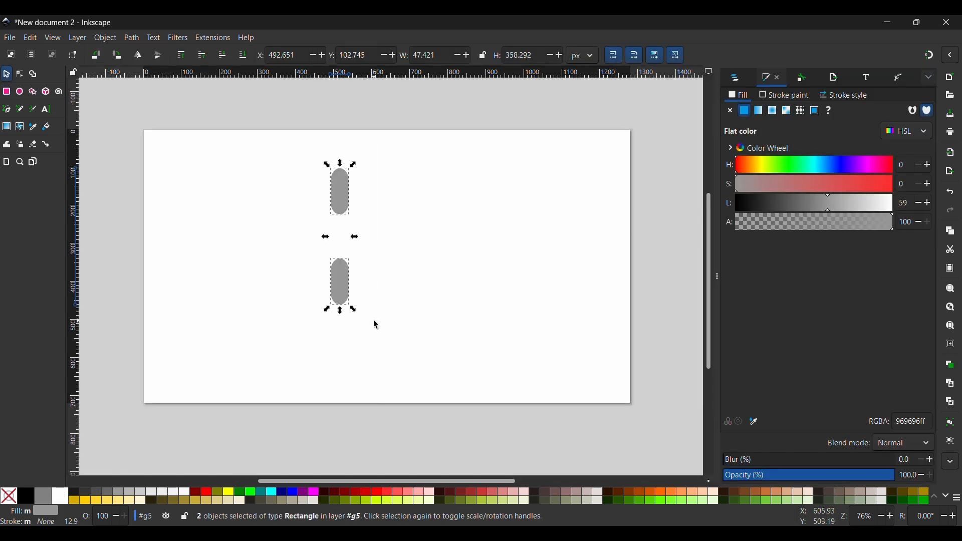
key(ctrl+g)
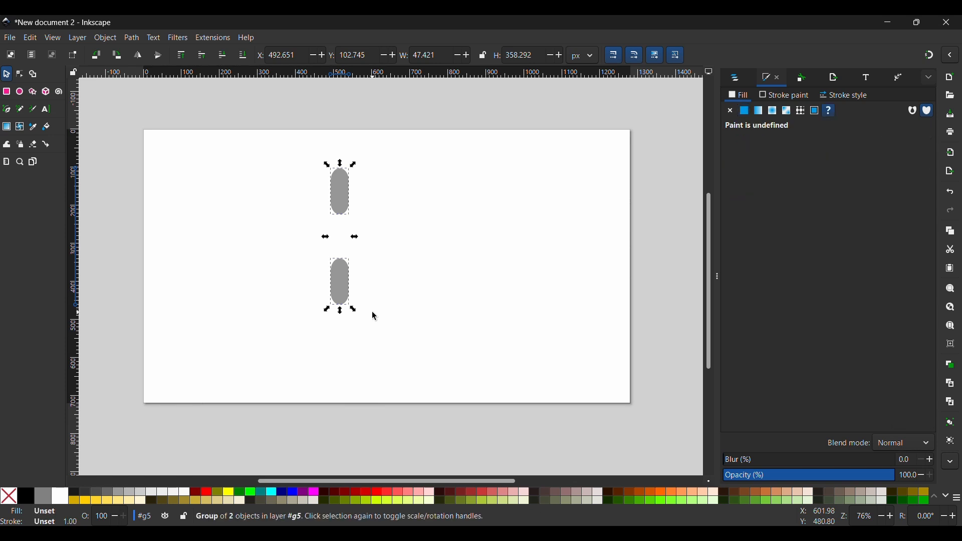
click(346, 189)
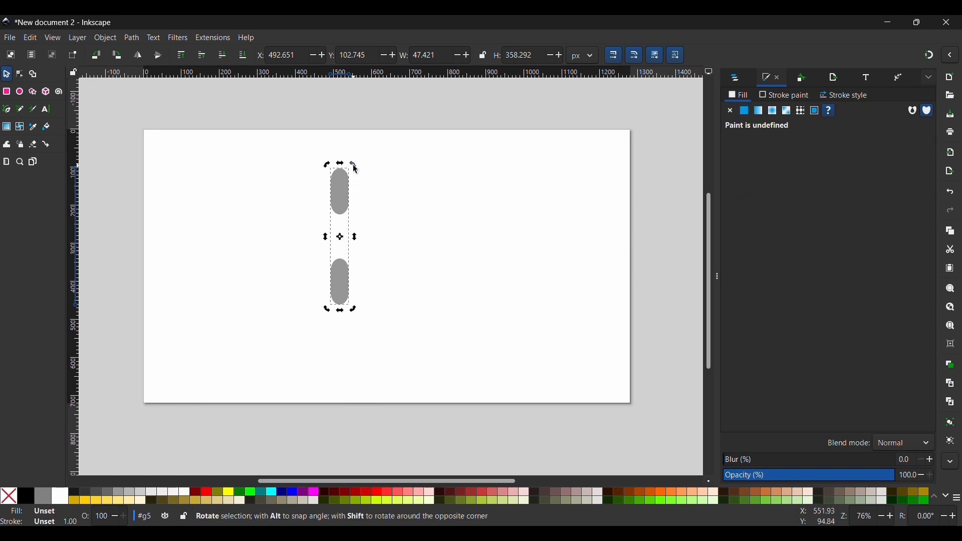
drag(353, 166, 385, 211)
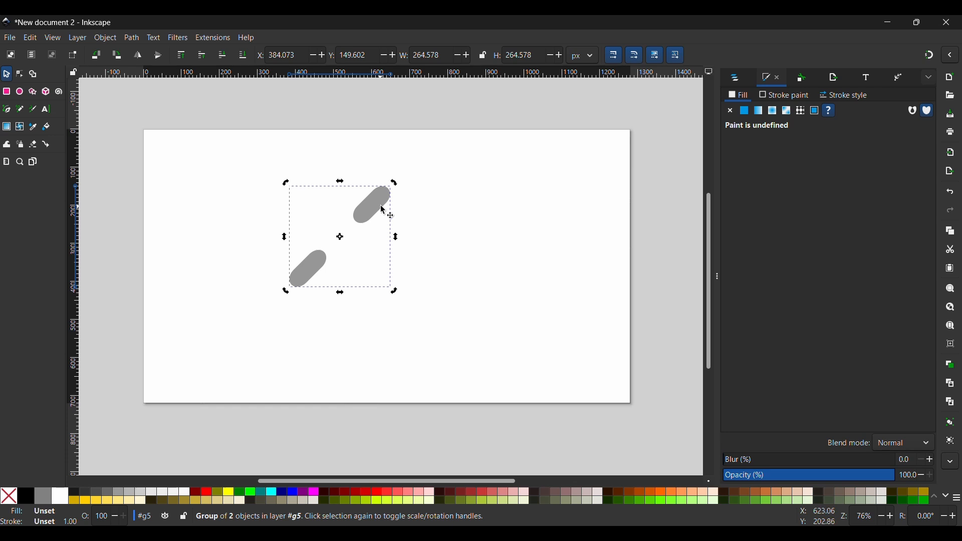
drag(396, 191, 295, 272)
key(Escape)
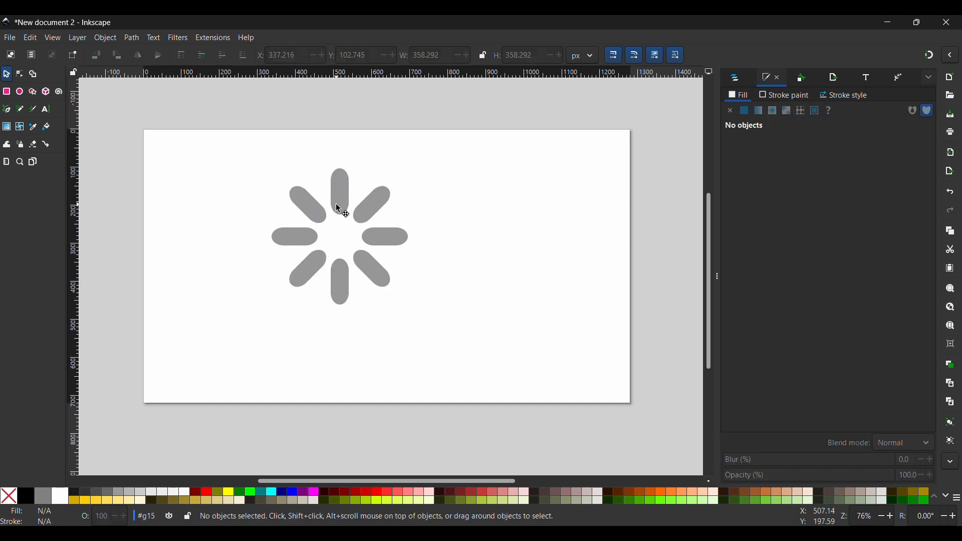
Step: Set the fill lightness of the ring's top bar to 20 for a dark grey, and select the whole ring
double_click(337, 204)
double_click(337, 204)
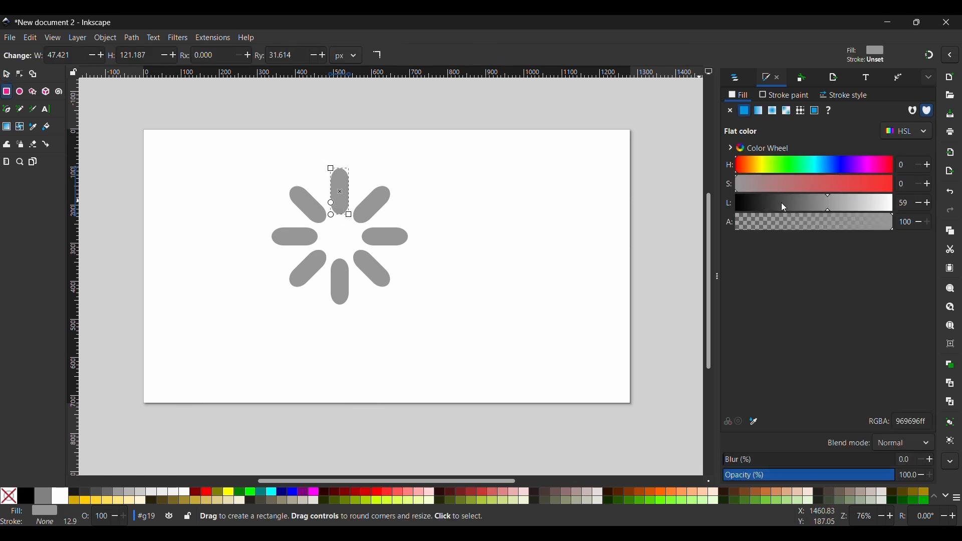
drag(780, 202, 767, 205)
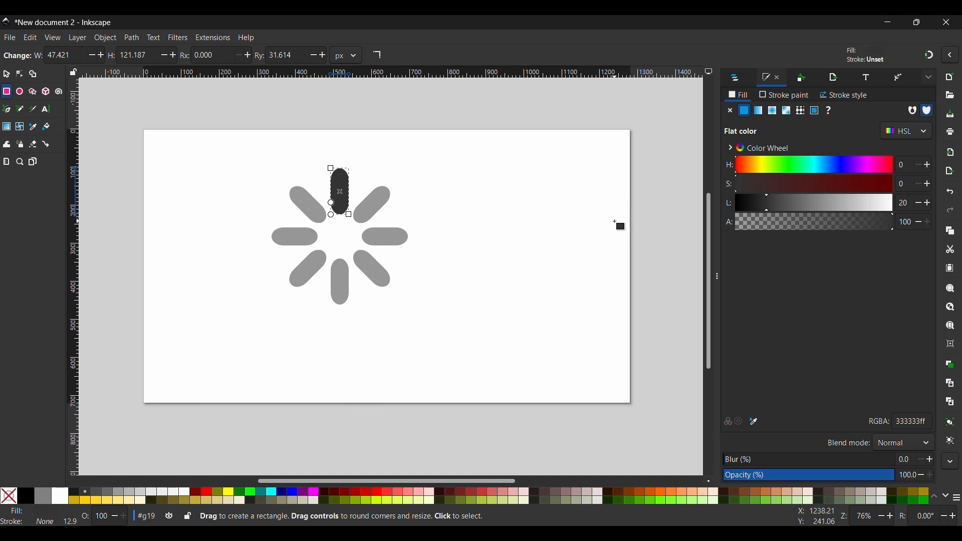
key(s)
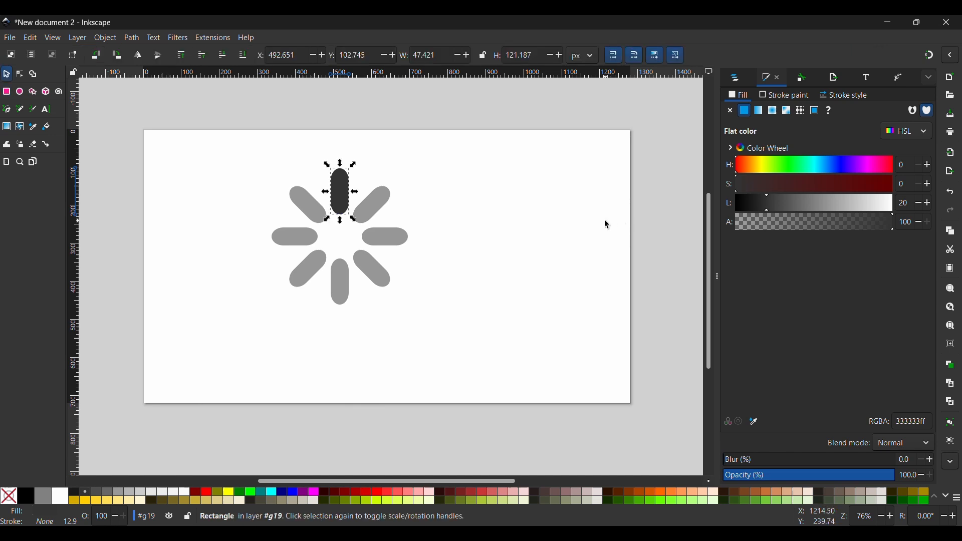
click(546, 241)
drag(251, 151, 440, 325)
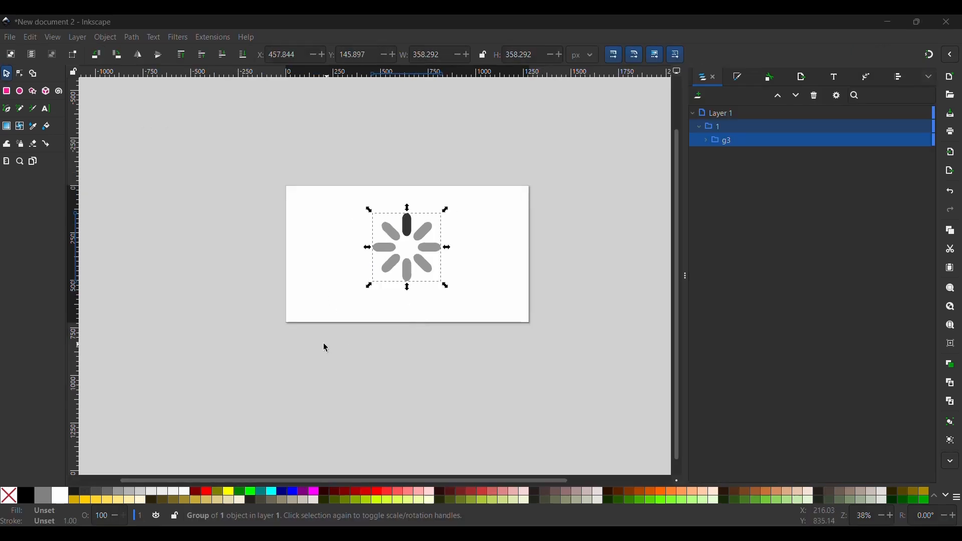
Step: Draw a white square about 524 px wide below the page
click(208, 262)
key(r)
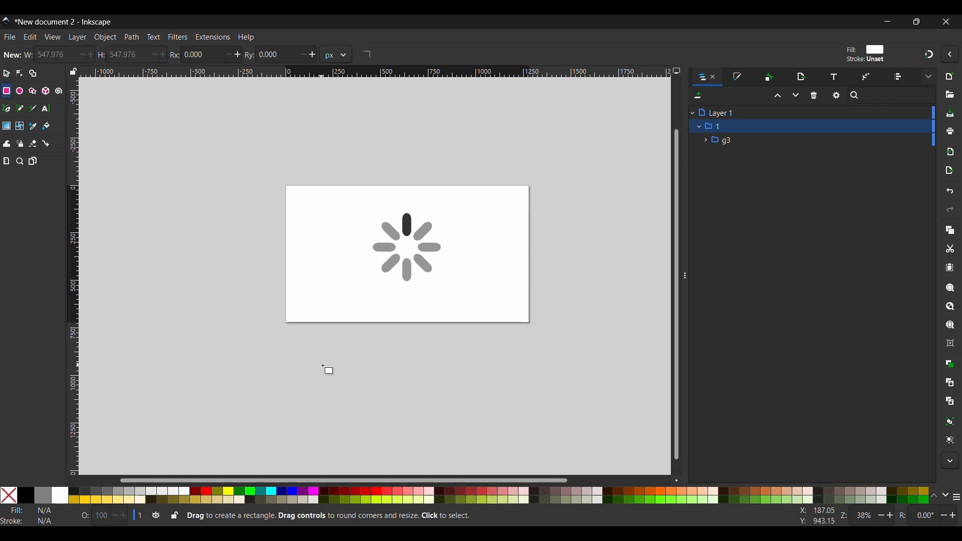
drag(320, 350, 420, 450)
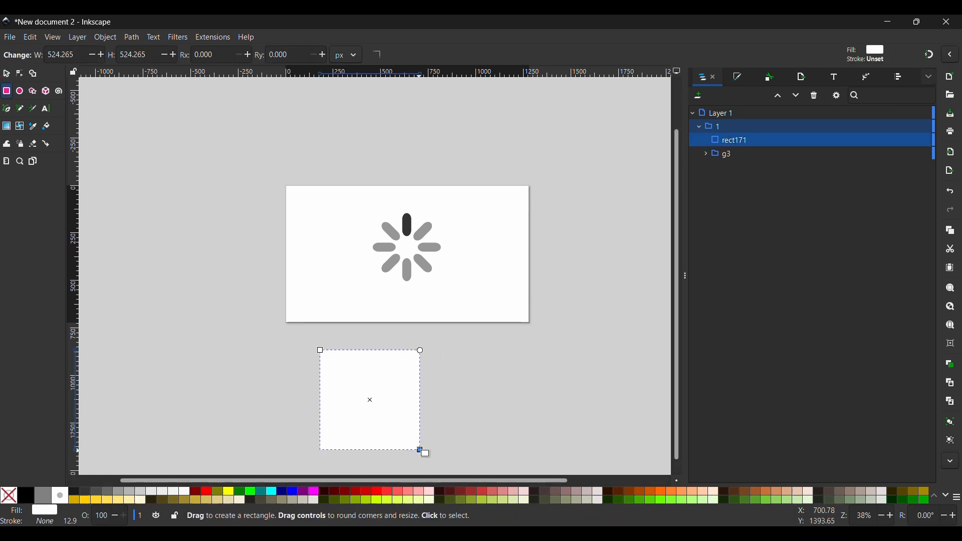
Step: Move the loading ring onto the white square and place the square beneath it in the stacking order
key(s)
drag(428, 242, 386, 383)
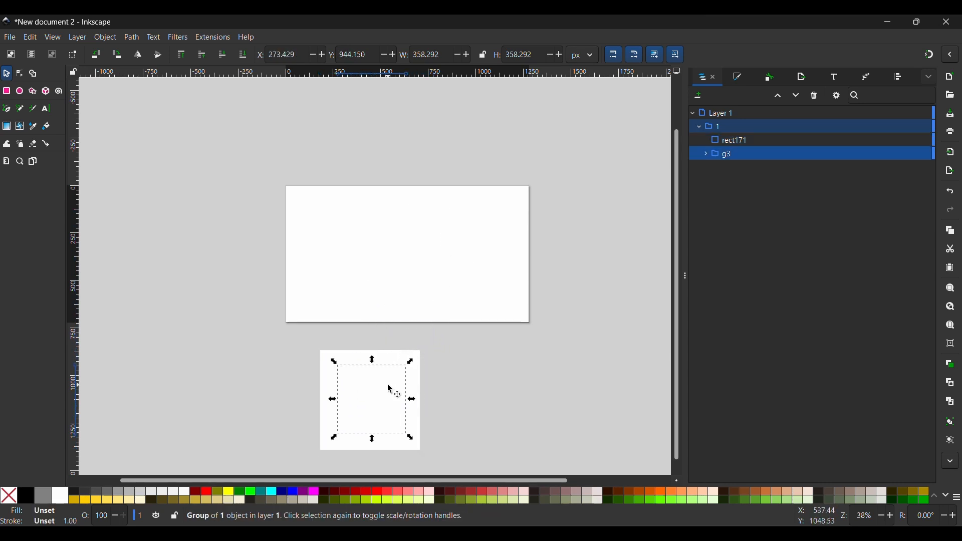
drag(745, 135, 737, 159)
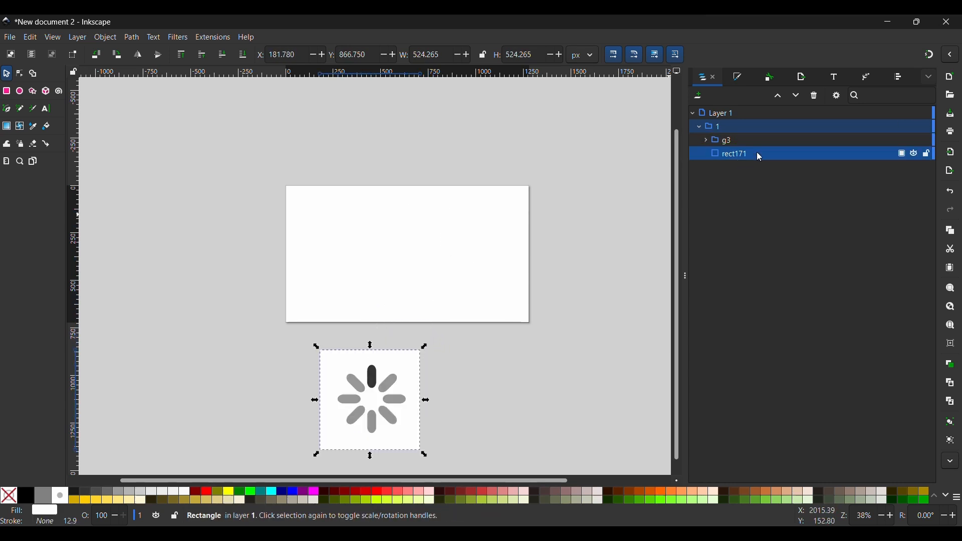
Step: Centre the loading ring and the white square on each other both horizontally and vertically
click(899, 79)
drag(454, 335, 297, 471)
click(740, 179)
click(726, 195)
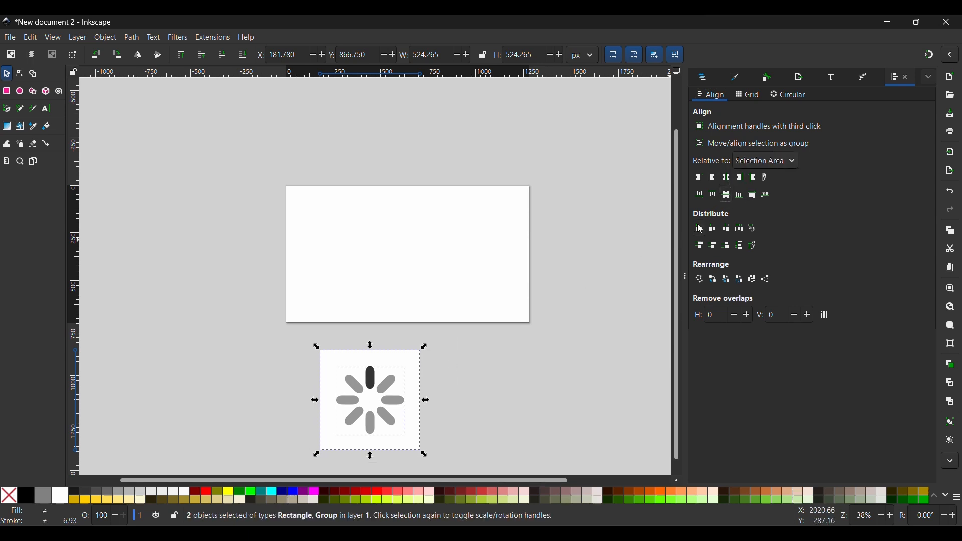
click(561, 316)
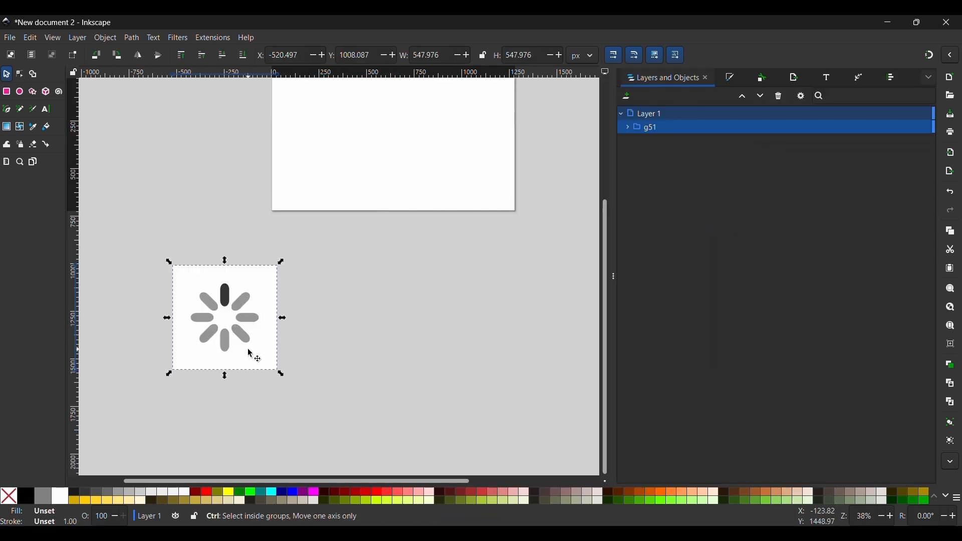
Step: Duplicate the loading ring tile into a row of four below the page and delete the extra copy under the row
drag(246, 348, 122, 427)
key(ctrl+d)
scroll(474, 350, down, 1)
key(ctrl+d)
key(ctrl+d)
scroll(499, 351, right, 2)
drag(242, 419, 359, 365)
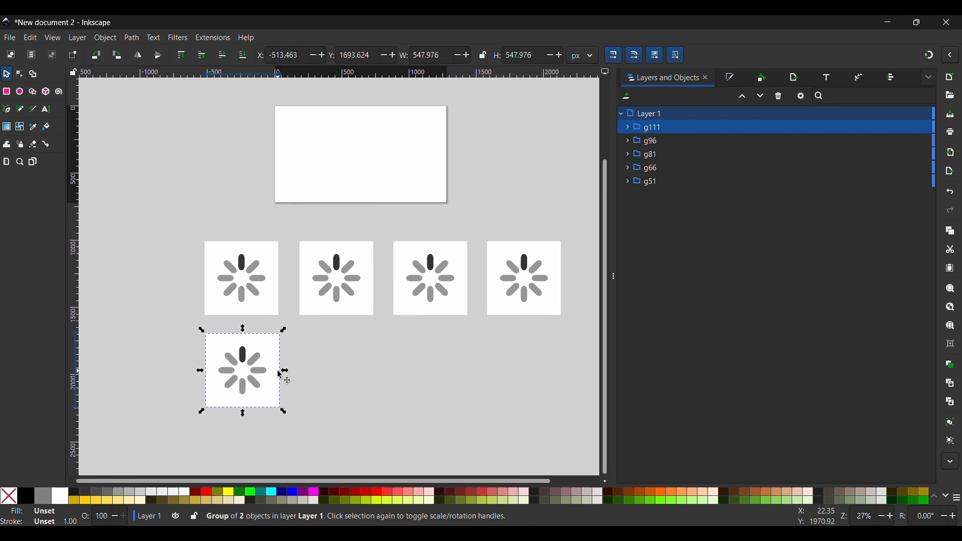
key(Delete)
Step: Duplicate the row of four tiles and place the copies directly below as a second row
drag(172, 346, 192, 375)
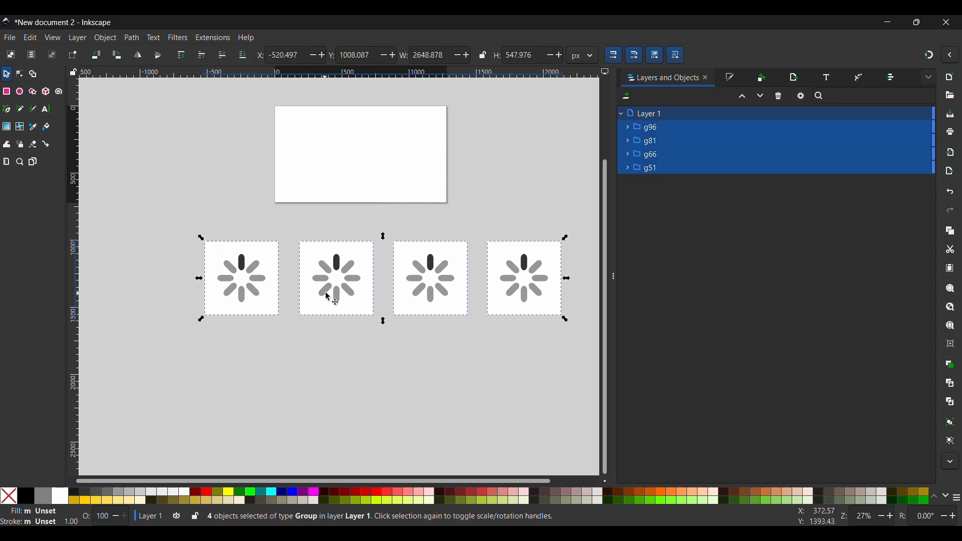
key(ctrl+d)
drag(349, 292, 349, 394)
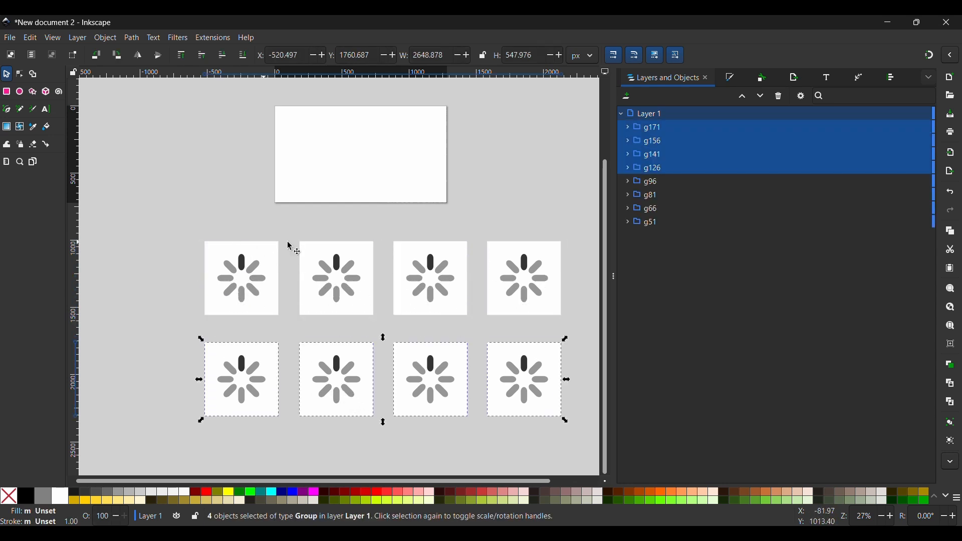
Step: Rotate the loading ring inside the upper row's second tile 45° clockwise
double_click(353, 269)
click(353, 269)
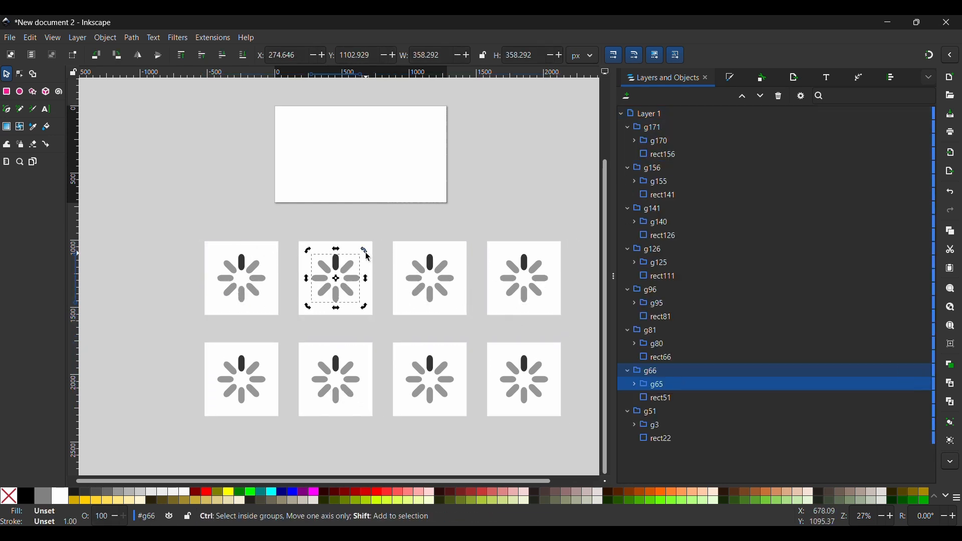
drag(366, 250, 380, 280)
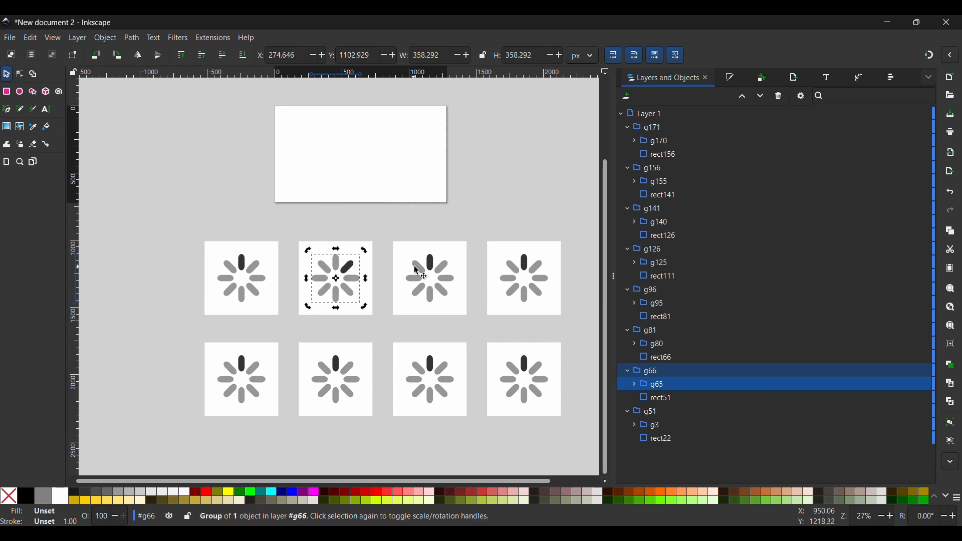
Step: Rotate the loading ring inside the upper row's third tile 90° clockwise
click(442, 263)
double_click(441, 263)
click(442, 264)
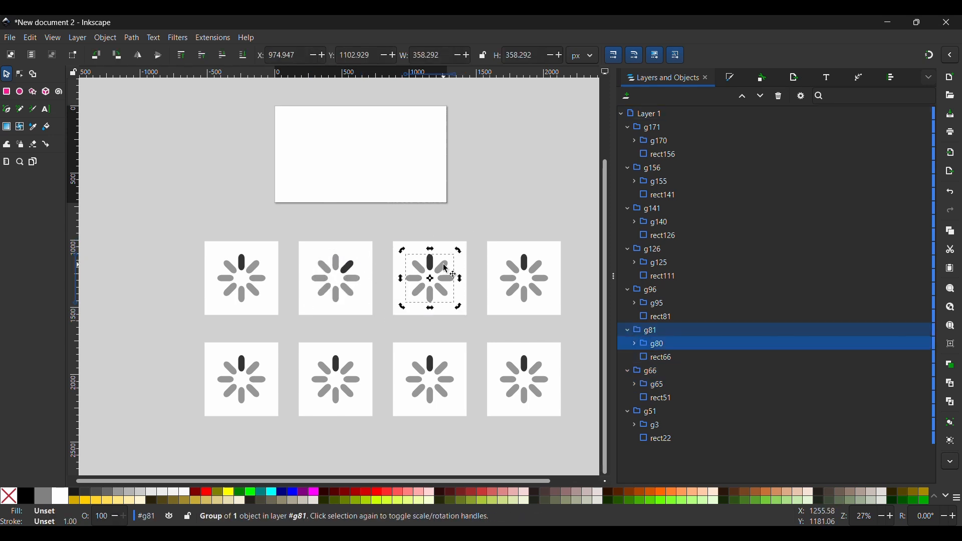
click(442, 264)
drag(463, 249, 472, 303)
Step: Rotate the loading ring inside the upper row's fourth tile 135° clockwise
click(531, 273)
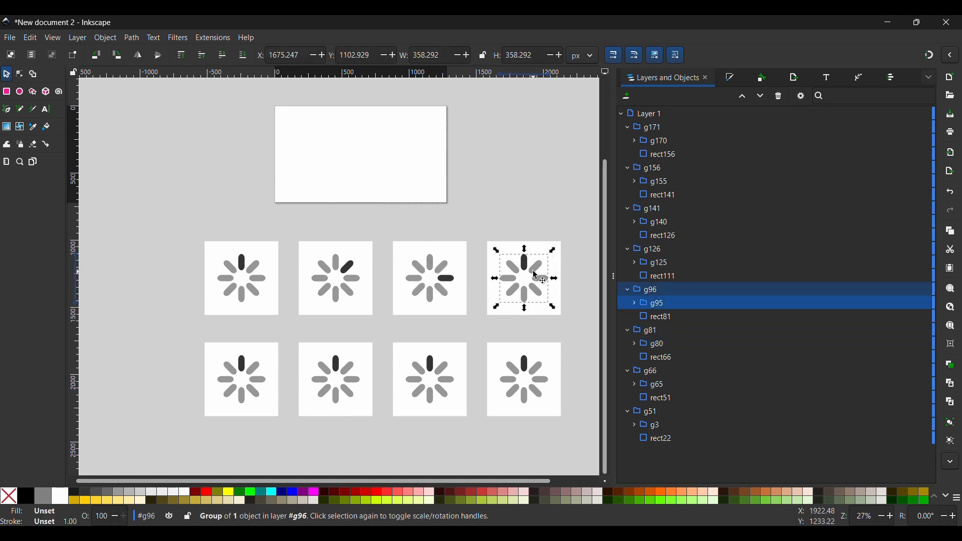
ctrl+click(534, 269)
click(542, 262)
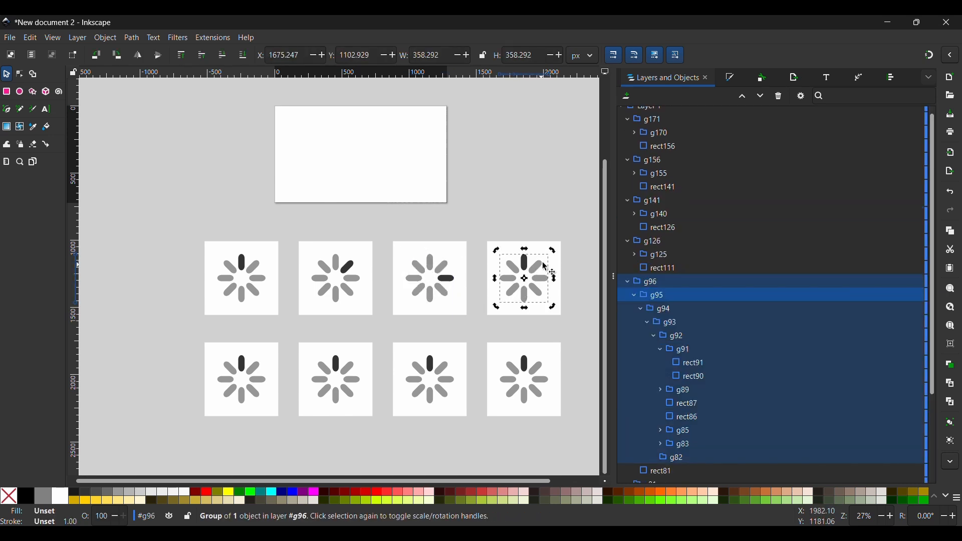
drag(552, 249, 532, 323)
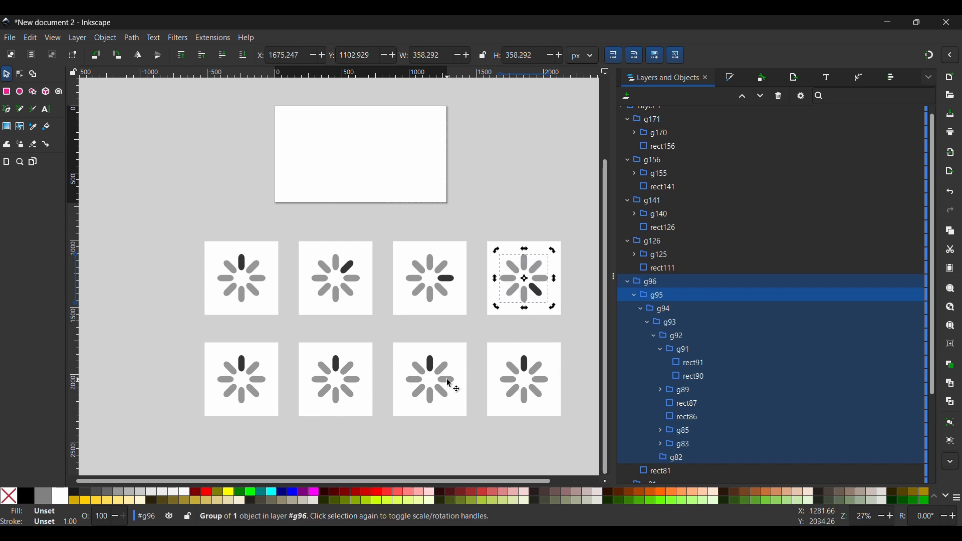
Step: Rotate the loading ring inside the lower row's first tile until its dark bar points to the lower left
click(241, 373)
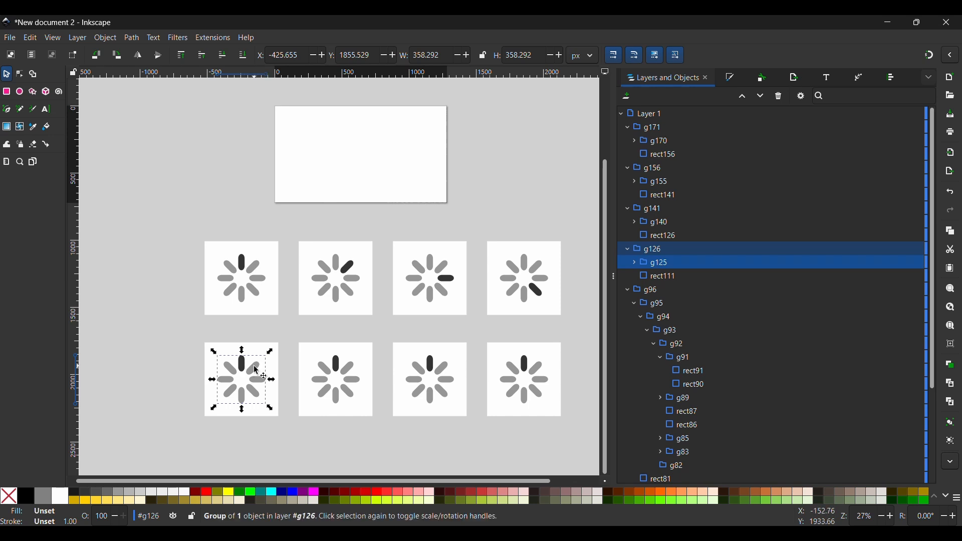
click(256, 370)
drag(271, 351, 208, 379)
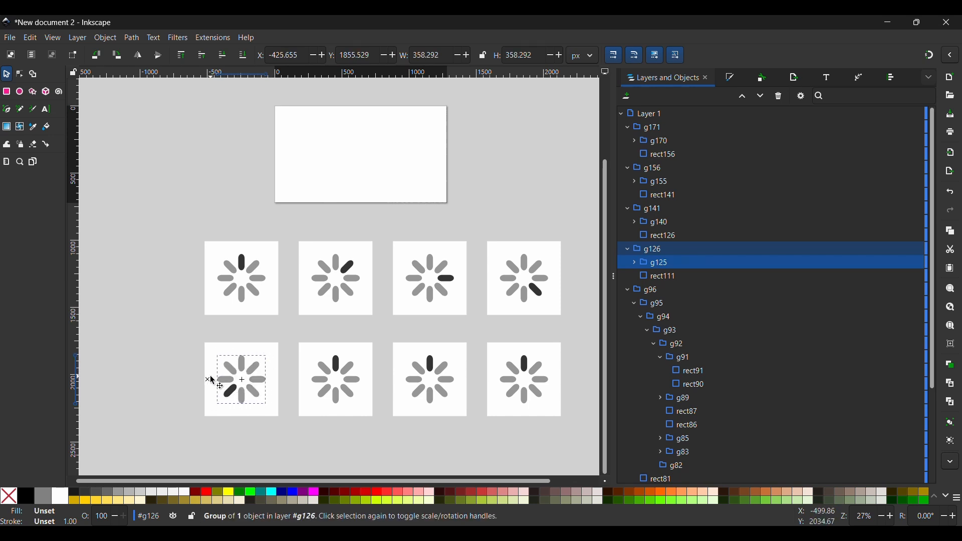
Step: Rotate the loading ring inside the lower row's second tile 180° so its dark bar points straight down
double_click(324, 366)
double_click(324, 366)
double_click(324, 367)
click(324, 367)
click(325, 366)
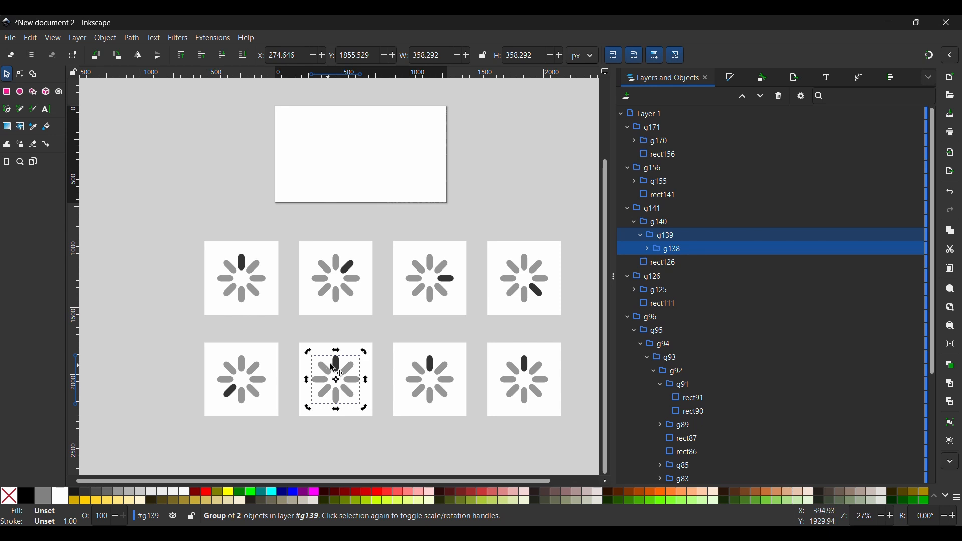
drag(366, 352, 304, 420)
Step: Rotate the rings inside the lower row's third and fourth tiles until their dark bars point left and upper left
click(436, 369)
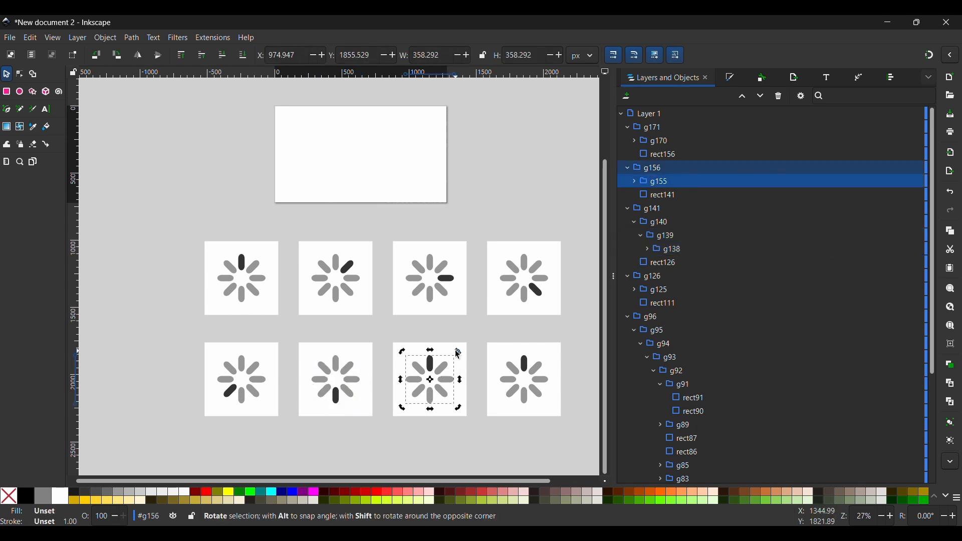
drag(458, 353, 407, 354)
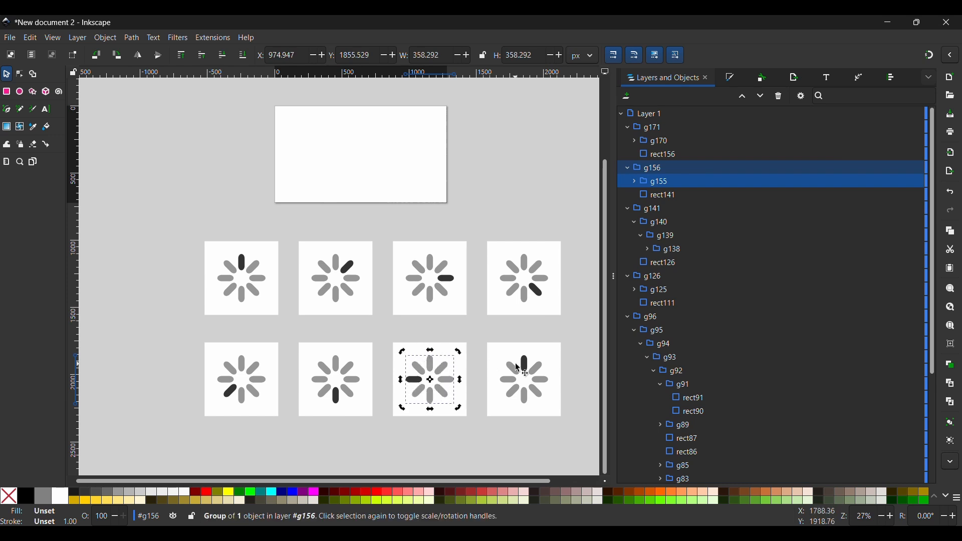
key(Escape)
click(532, 371)
drag(497, 352, 479, 382)
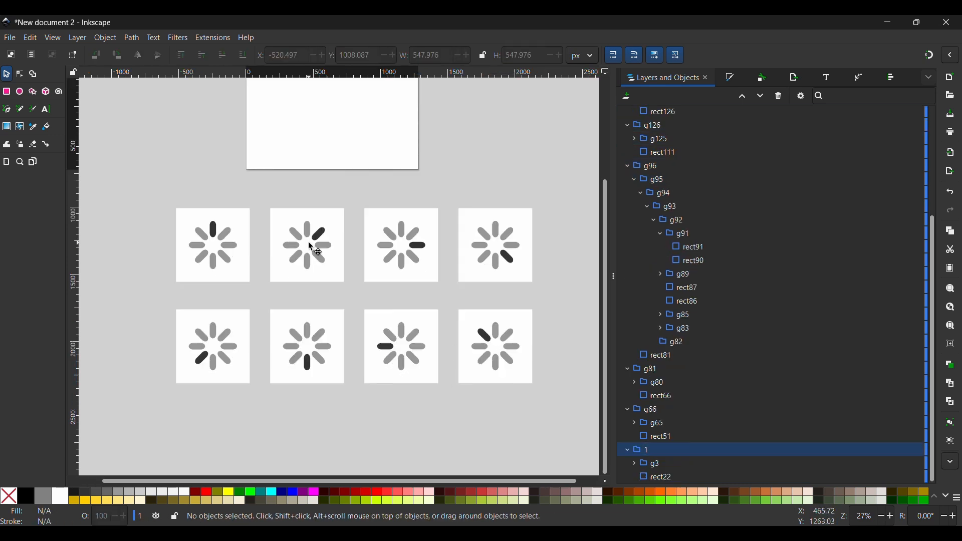
Step: Rename the group of the upper row's second tile as 2 and that of the third tile as 3
click(309, 247)
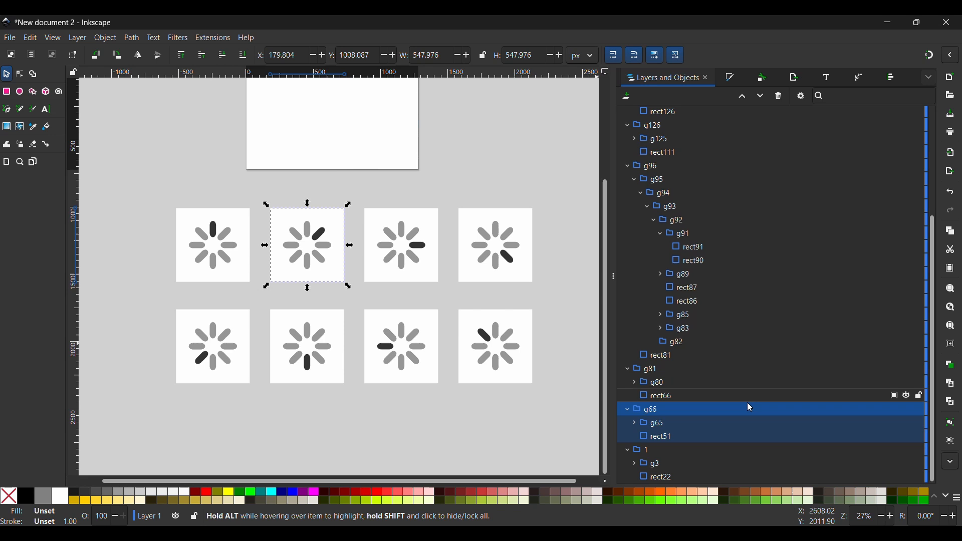
double_click(680, 409)
text(2)
key(Return)
click(406, 268)
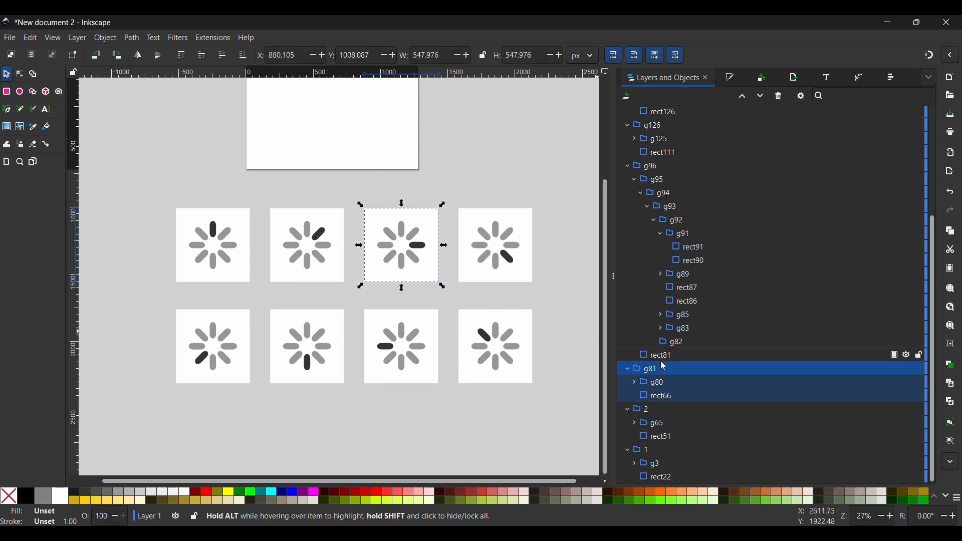
double_click(666, 369)
text(3)
key(Return)
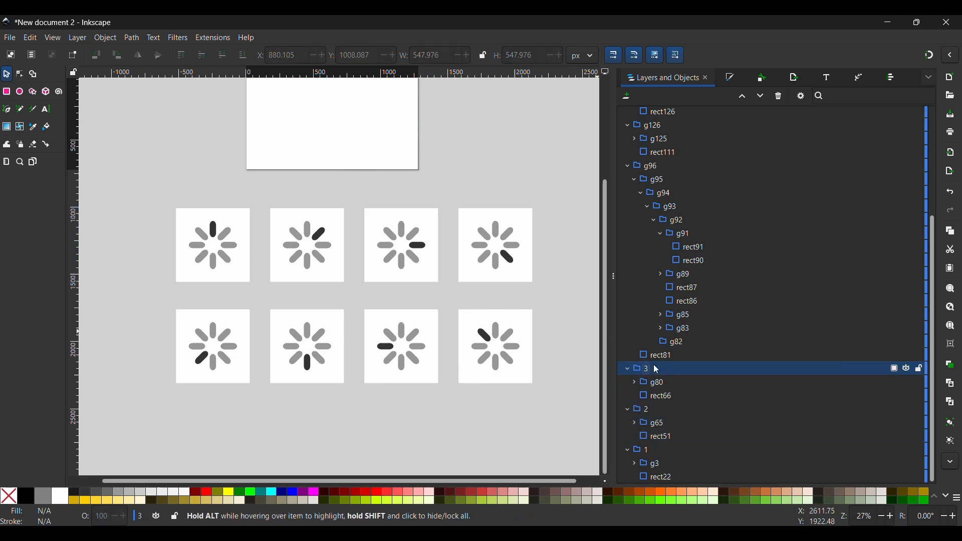
Step: Rename the upper row's fourth tile group as 4 and the lower row's first three tile groups as 6, 5 and 7
click(509, 258)
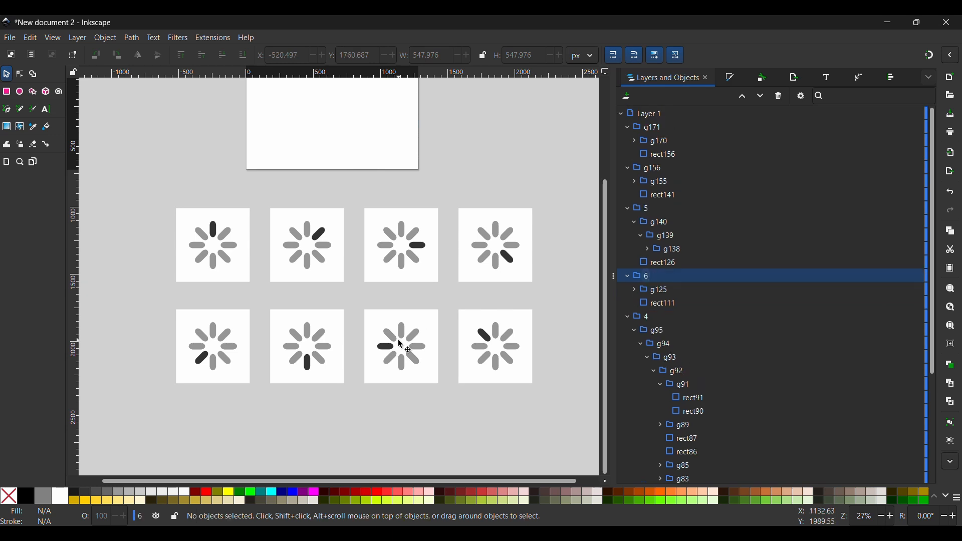
click(401, 347)
double_click(651, 167)
text(7)
key(Return)
Step: Rename the group of the lower row's fourth tile as 8
click(496, 346)
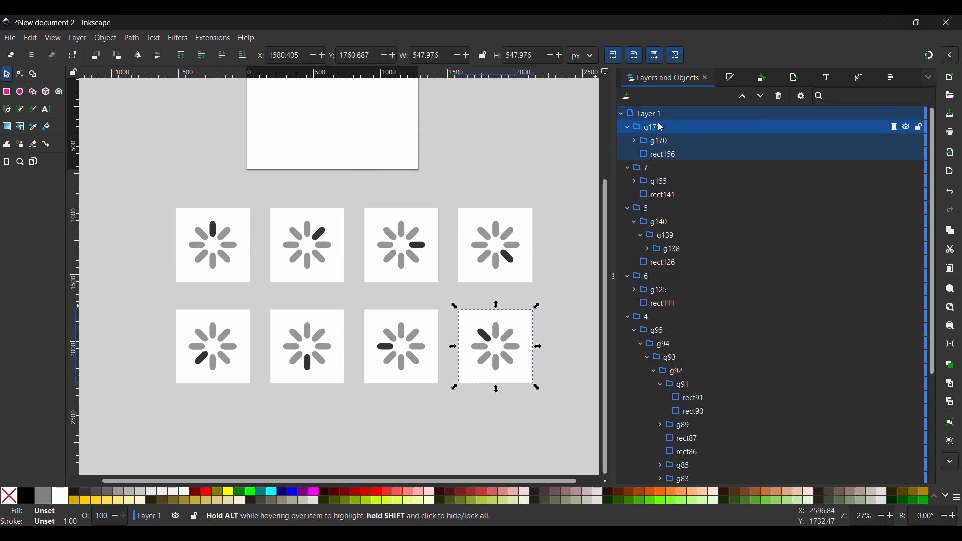
double_click(648, 127)
text(8)
key(Return)
Step: Collapse all eight numbered tile groups in the layer tree
click(627, 127)
click(627, 141)
click(627, 154)
click(627, 168)
click(627, 182)
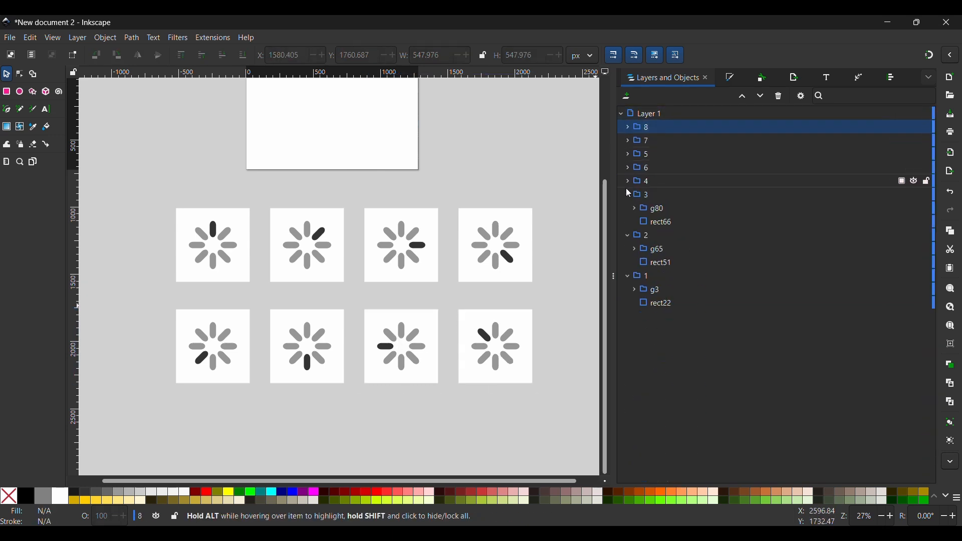
click(627, 195)
click(627, 209)
click(627, 222)
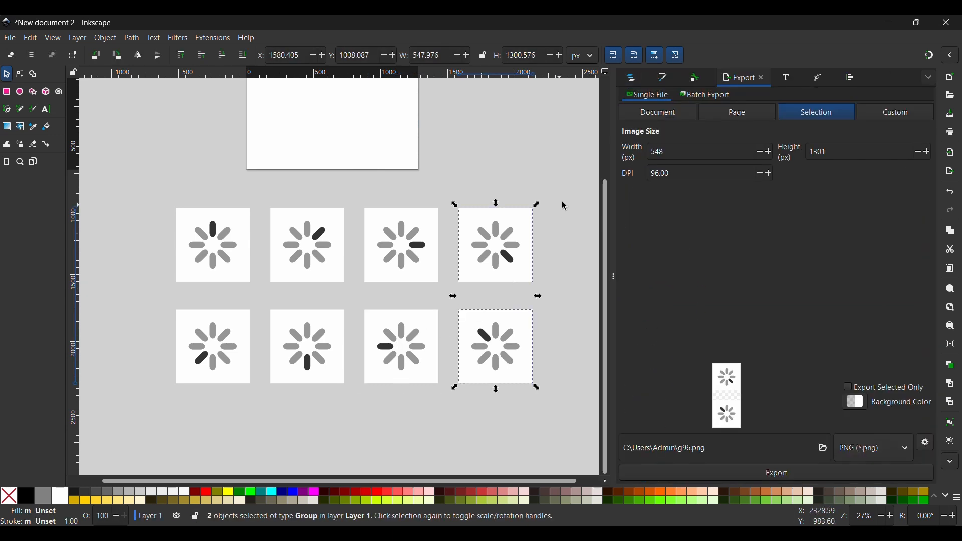
Step: Select all eight tiles and batch-export them as PNG files with the prefix LoadWheel into the Documents\Inkscape folder
drag(581, 176, 158, 404)
click(736, 112)
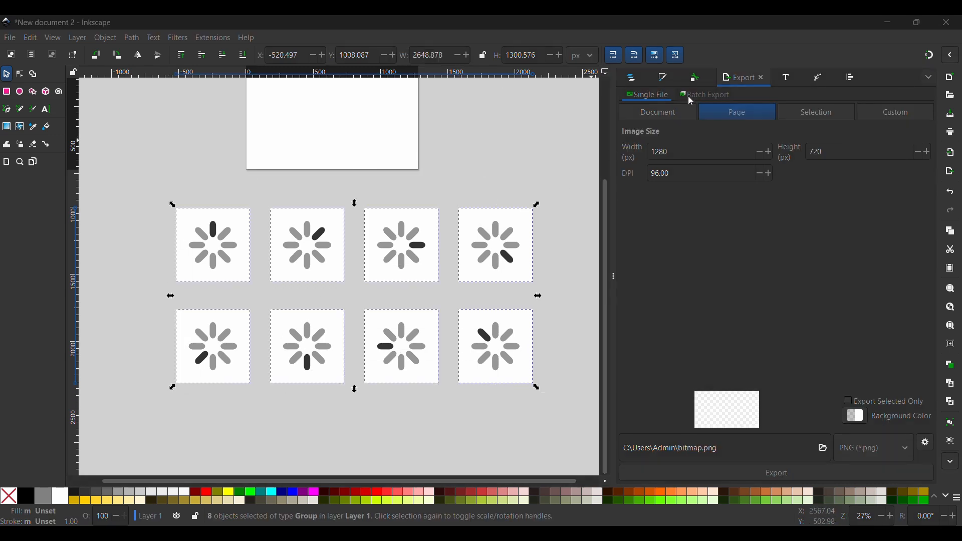
click(691, 291)
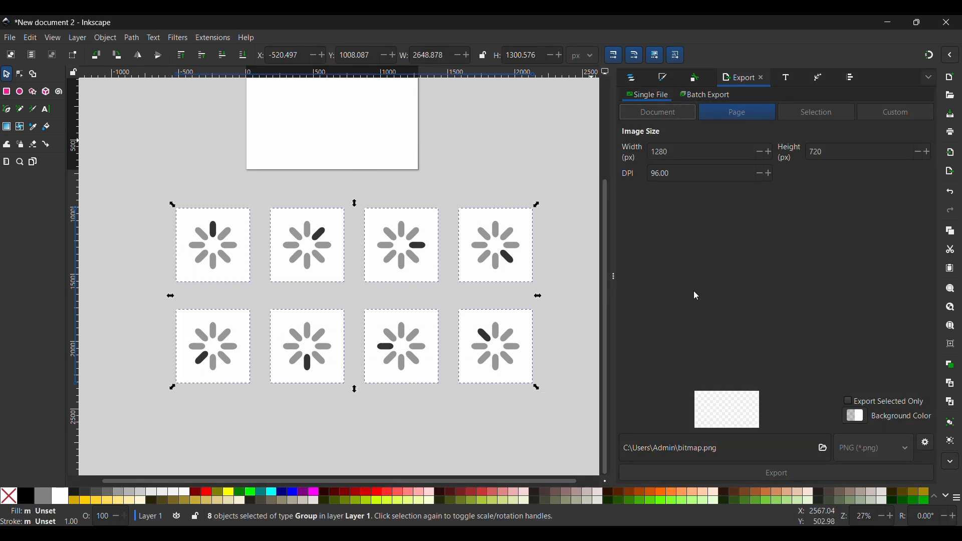
click(723, 95)
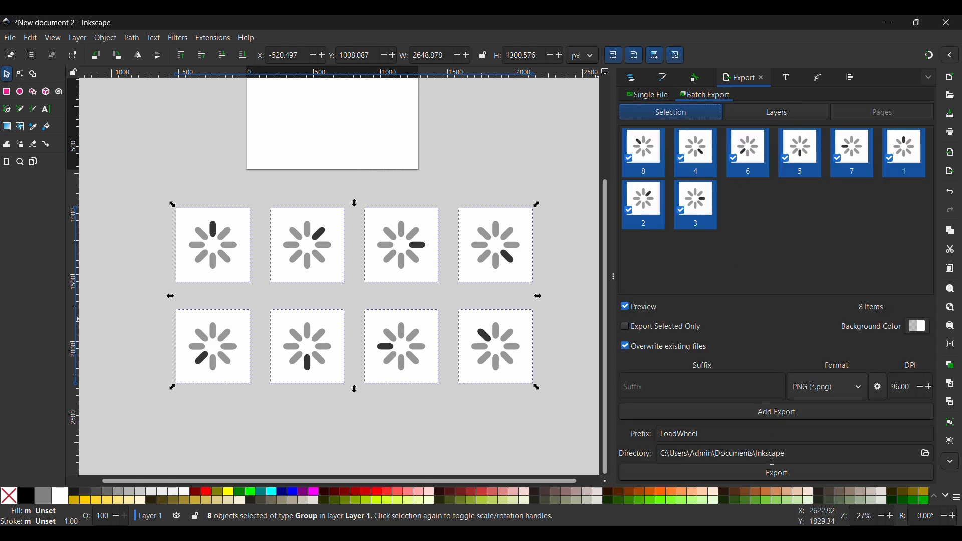
click(746, 474)
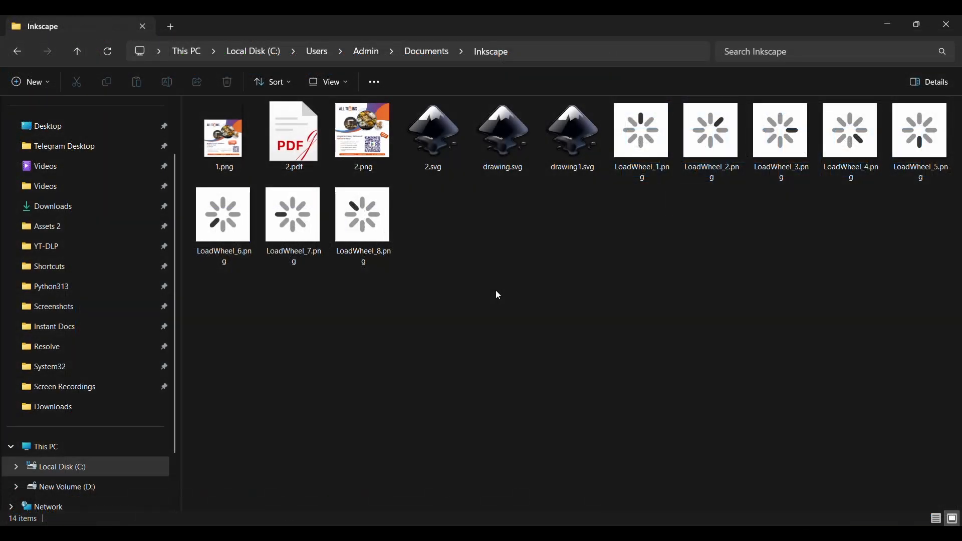
drag(660, 190, 939, 155)
drag(216, 281, 301, 235)
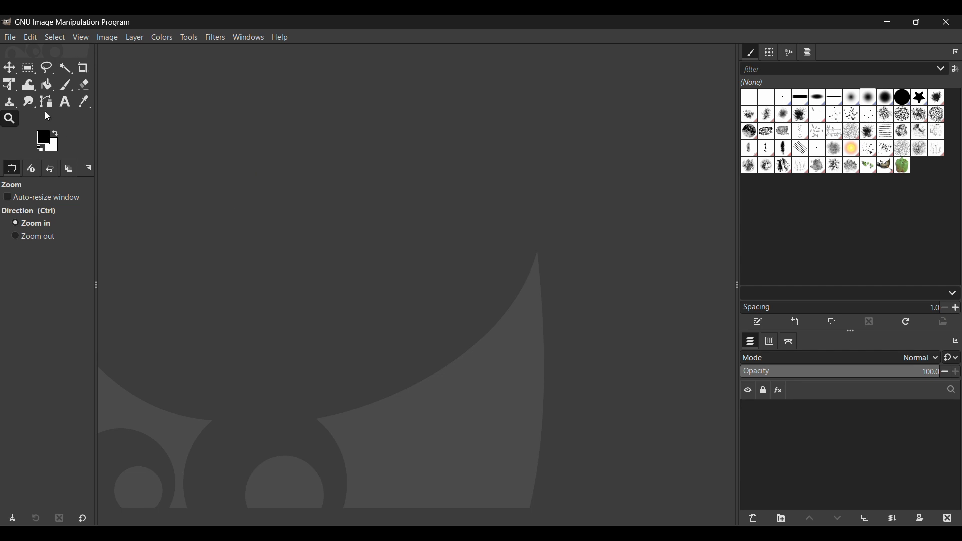
Step: Switch to GIMP and open LoadWheel_1.png through LoadWheel_8.png from the Inkscape folder together as layers
click(10, 37)
click(43, 95)
drag(282, 182, 286, 288)
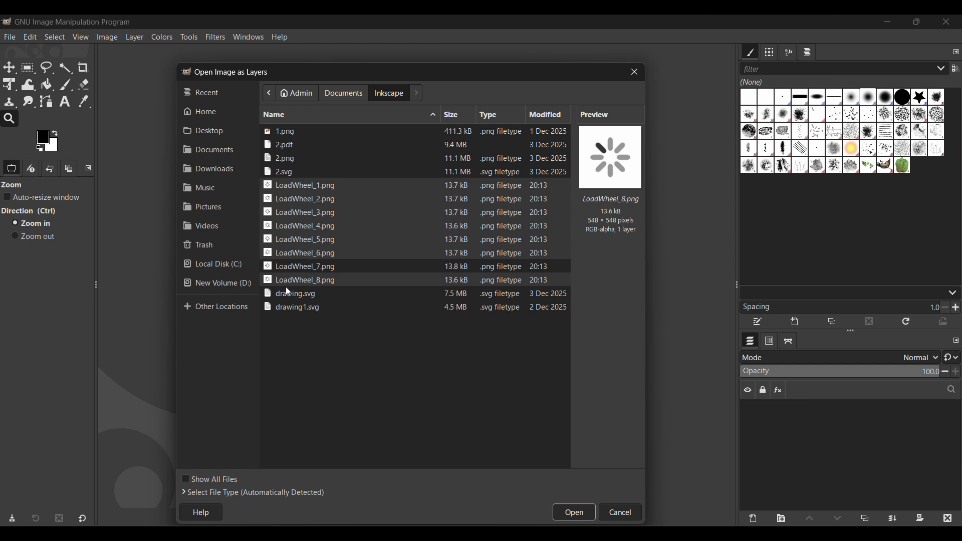
ctrl+click(294, 278)
ctrl+click(298, 269)
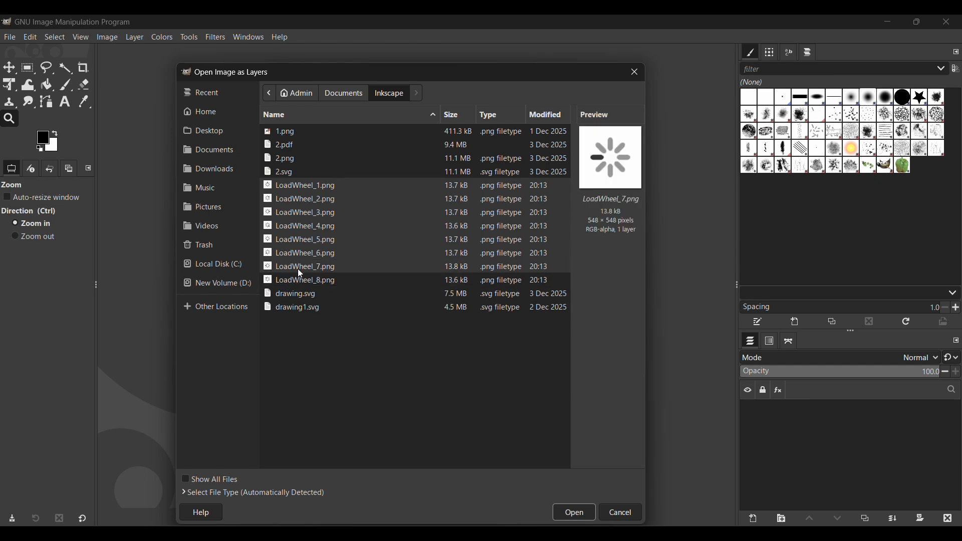
ctrl+click(295, 278)
click(576, 515)
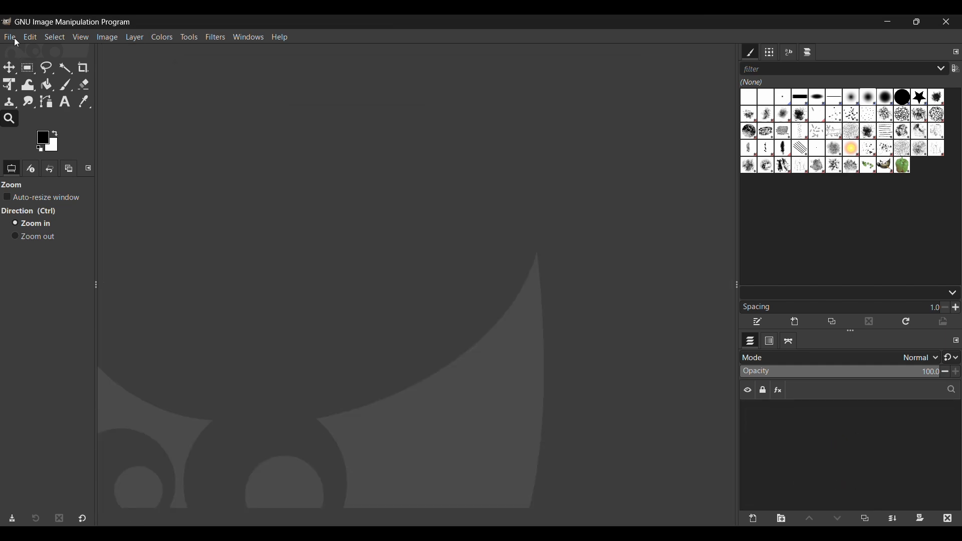
click(11, 37)
click(35, 95)
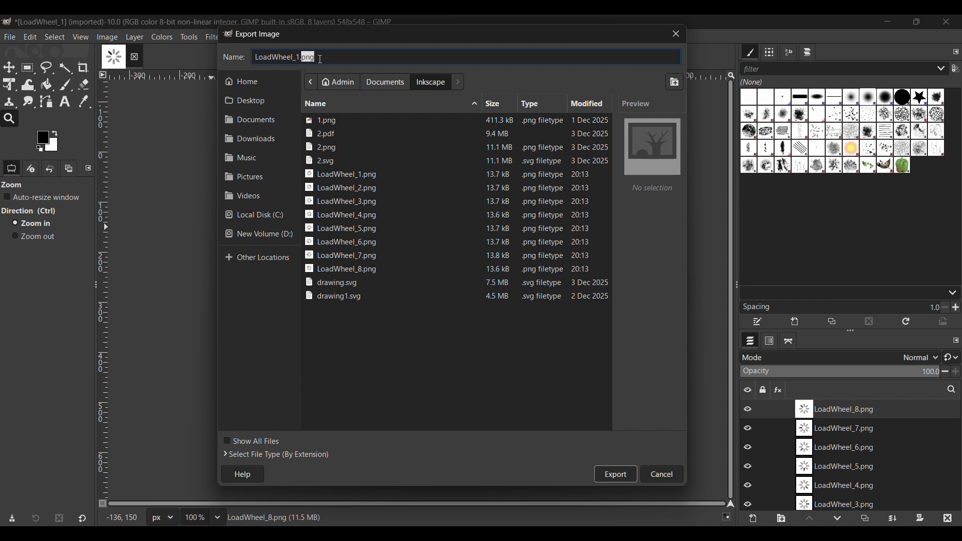
Step: Export the layered image as LoadWheel.gif in the Inkscape folder with the As animation option enabled
key(BackSpace)
key(BackSpace)
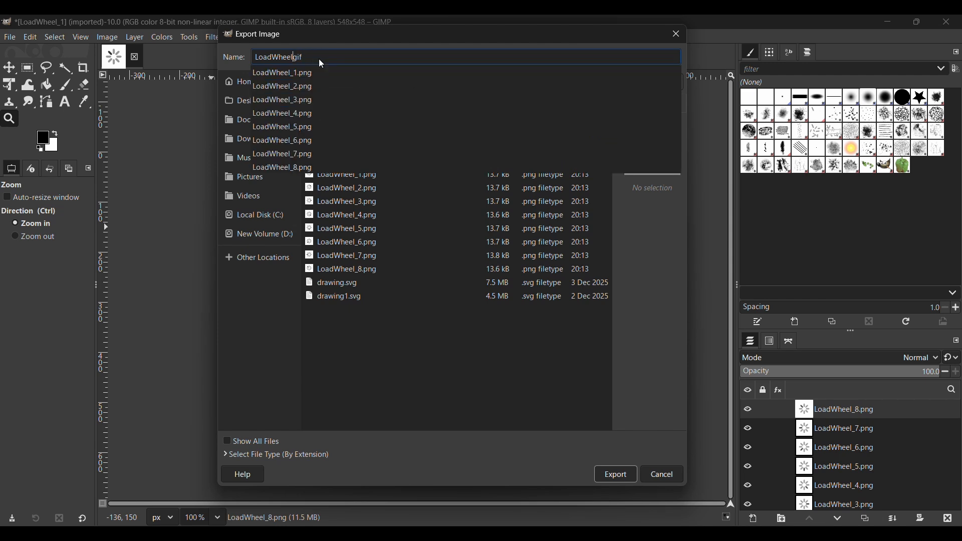
text(.)
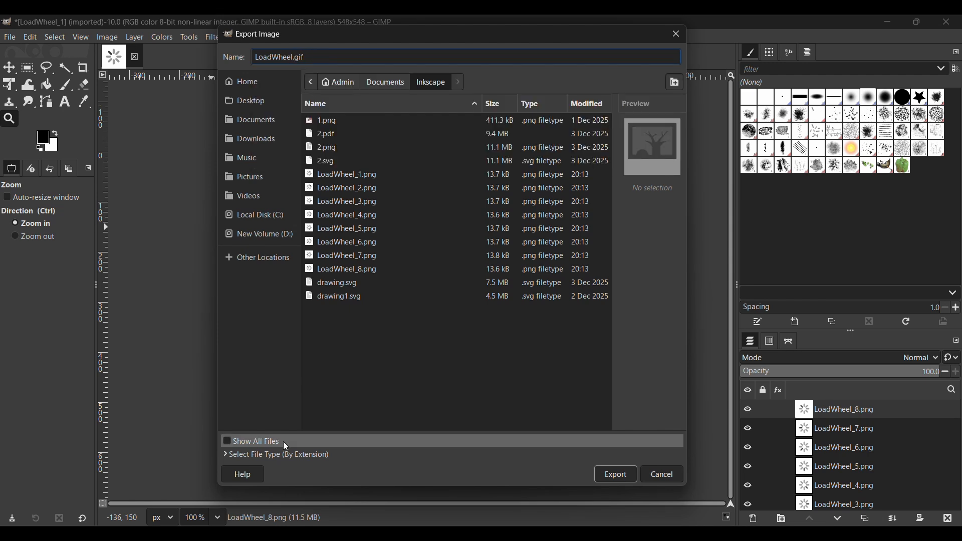
click(621, 474)
click(39, 120)
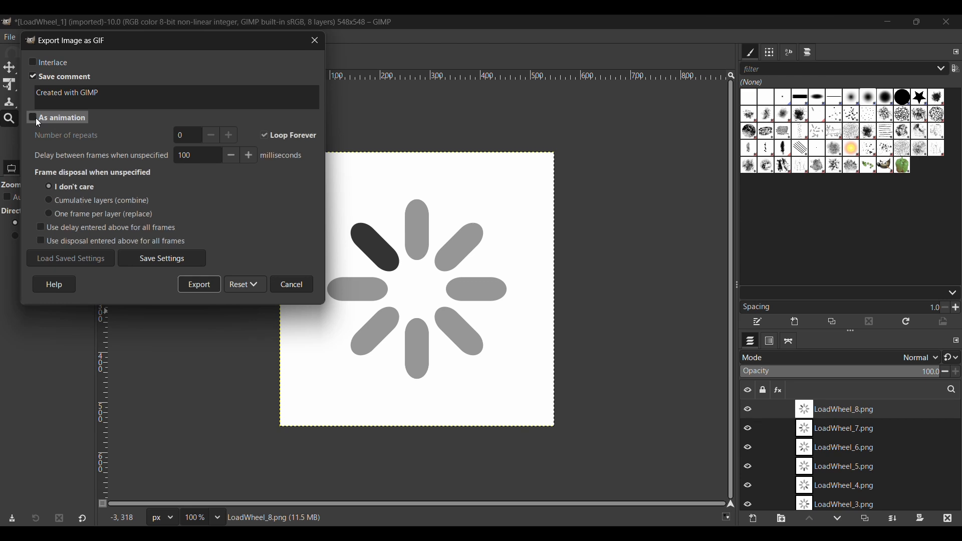
click(197, 288)
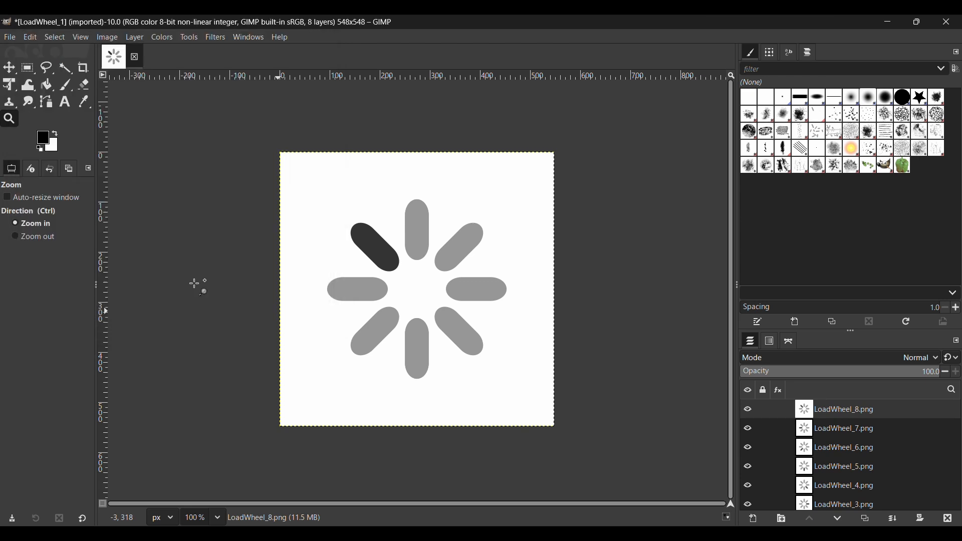